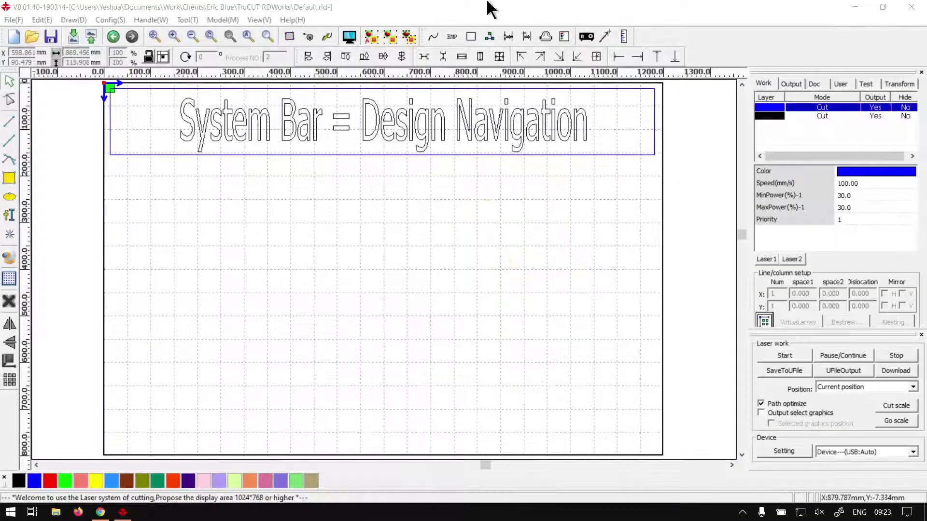
click(480, 16)
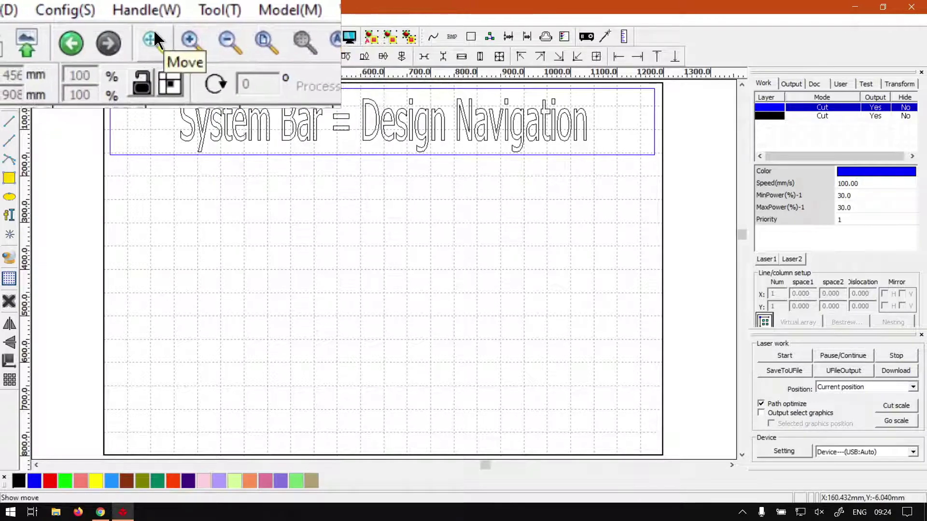
Pan the page with the Move hand tool until the design text sits in the lower half.
click(153, 35)
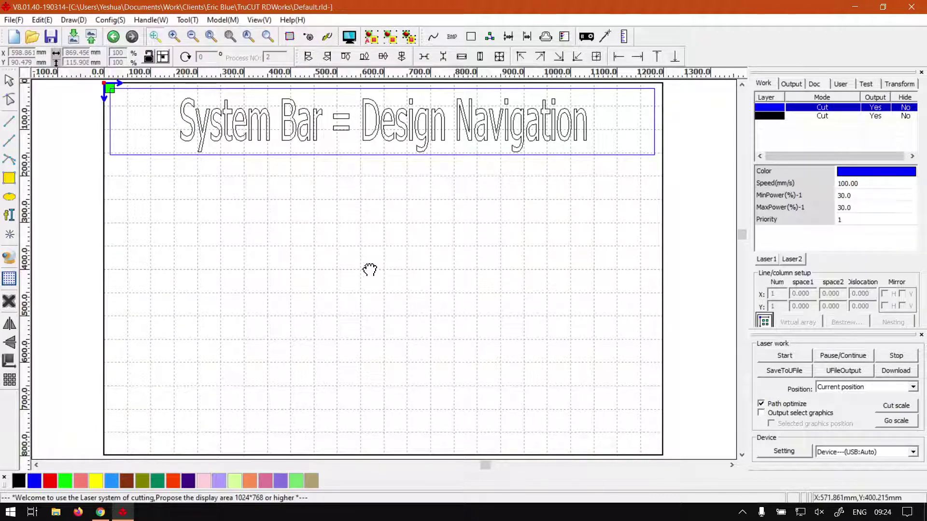
mouse_move(346, 316)
mouse_down()
mouse_move(410, 232)
mouse_move(565, 213)
mouse_move(571, 265)
mouse_move(503, 321)
mouse_move(603, 235)
mouse_move(471, 253)
mouse_up()
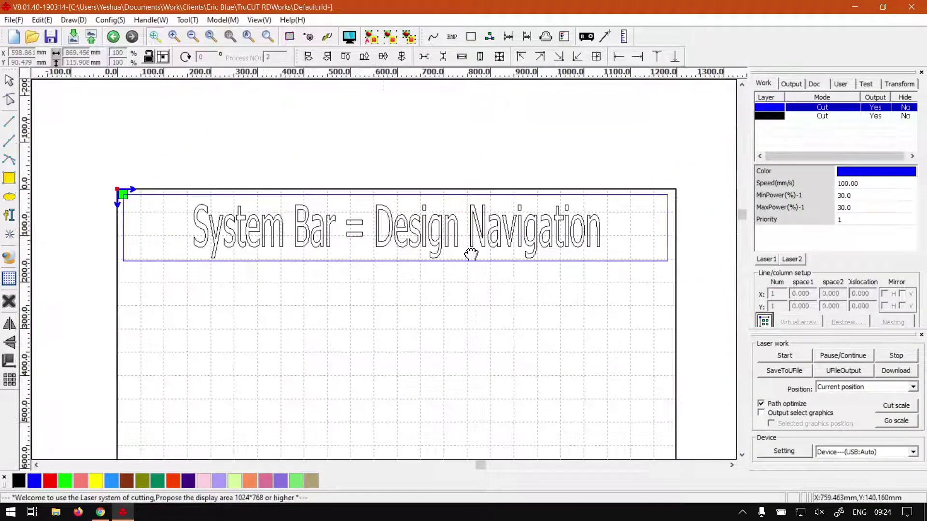
drag(231, 402, 558, 262)
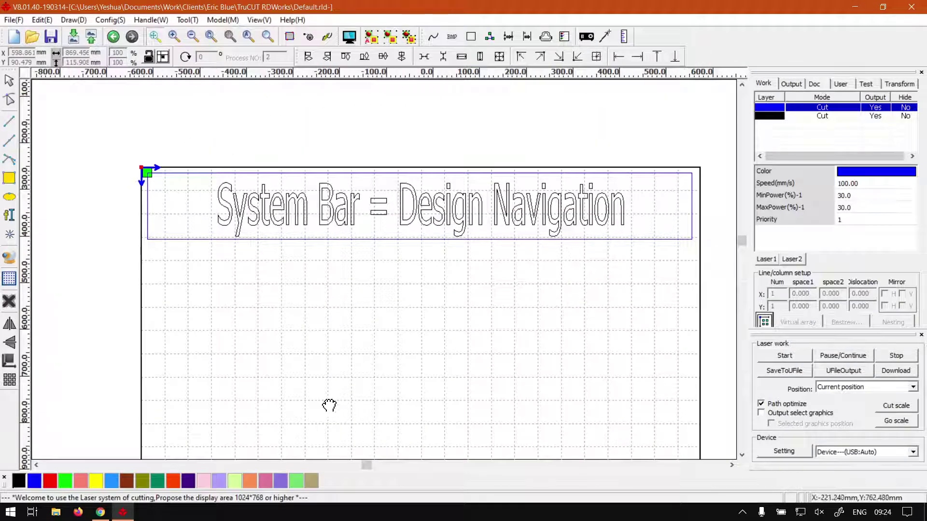
drag(329, 406, 627, 270)
mouse_move(640, 185)
mouse_down()
mouse_move(627, 221)
mouse_move(333, 363)
mouse_up()
drag(372, 333, 368, 350)
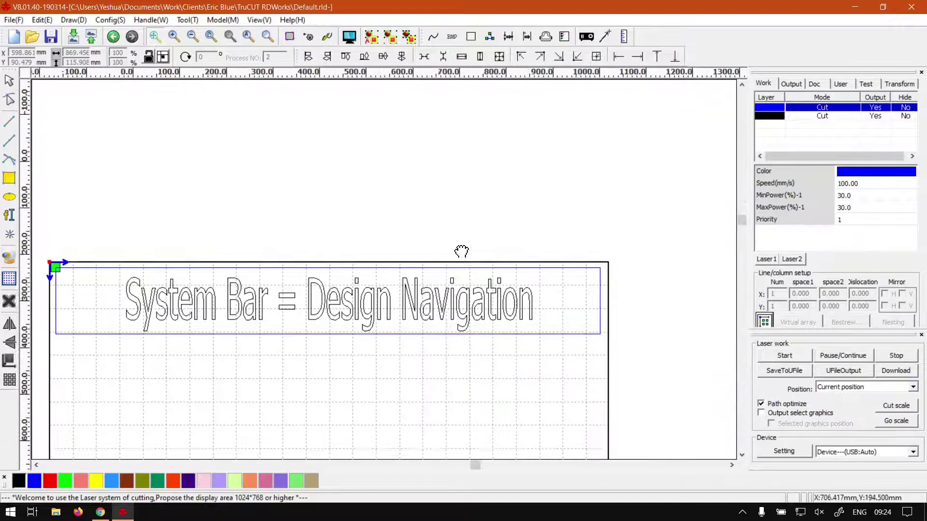
mouse_move(462, 251)
mouse_down()
mouse_move(448, 308)
mouse_move(446, 292)
mouse_up()
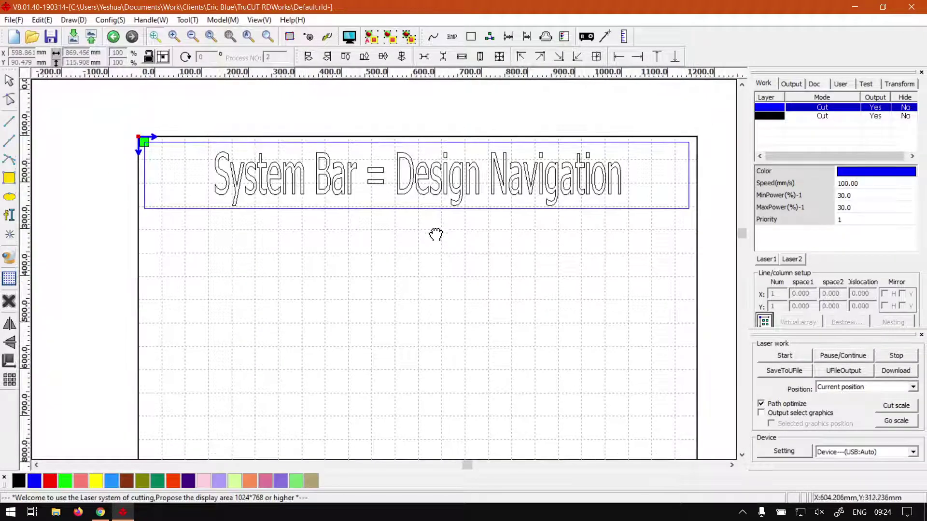
mouse_move(436, 235)
mouse_down()
mouse_move(443, 420)
mouse_move(408, 296)
mouse_up()
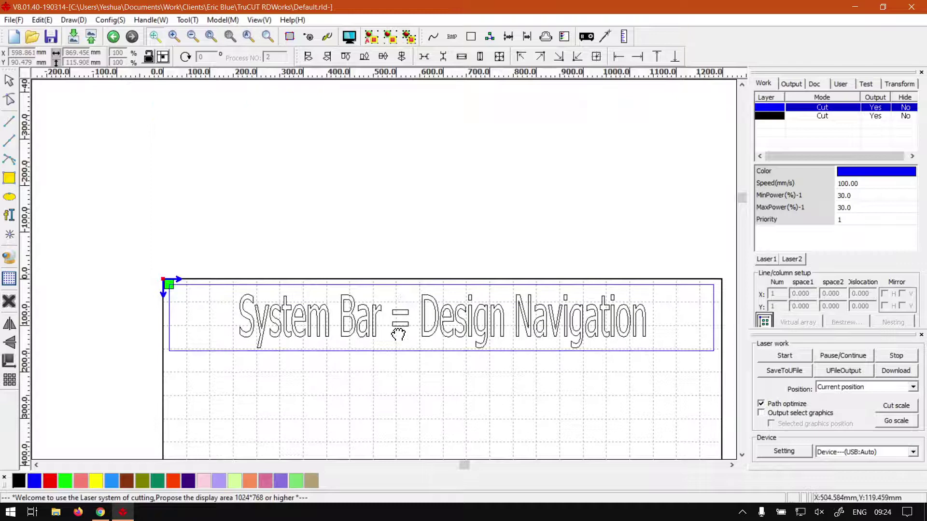
drag(398, 334, 400, 309)
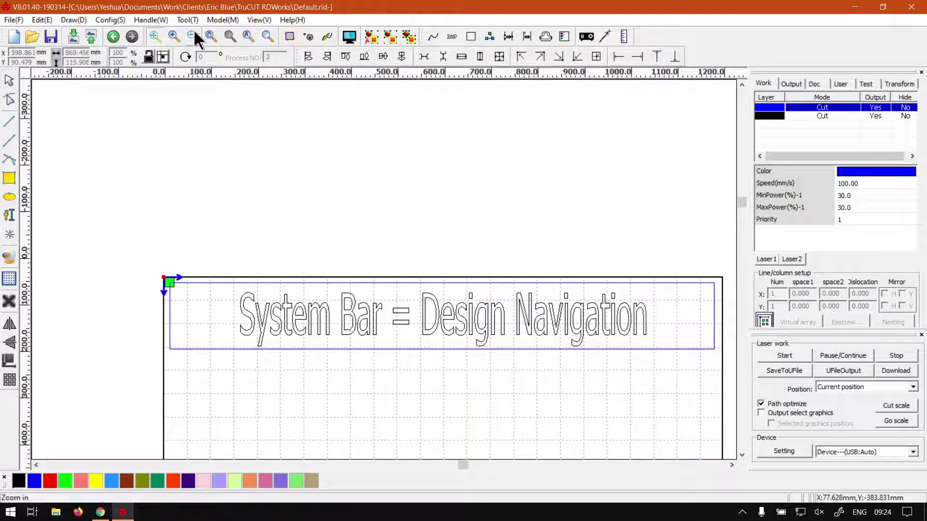
Zoom in step by step until the word 'Bar' fills the view.
click(169, 33)
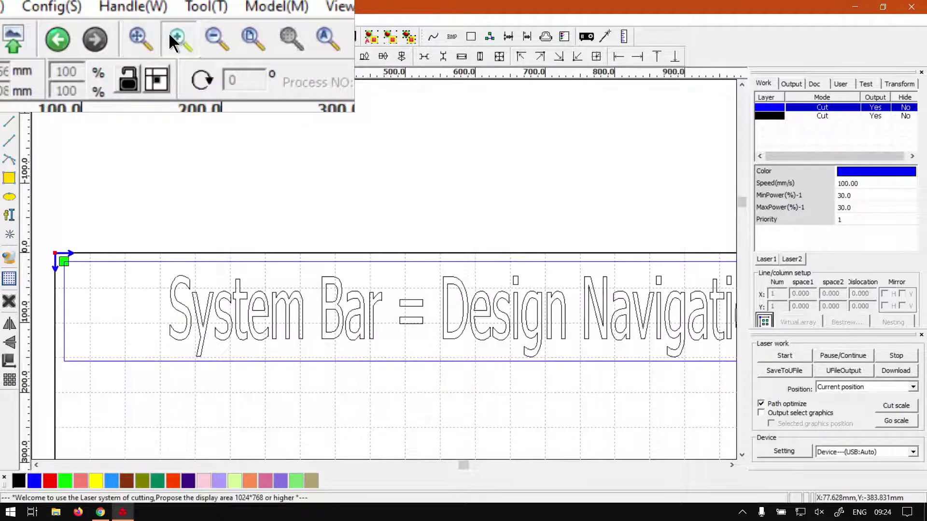
click(169, 33)
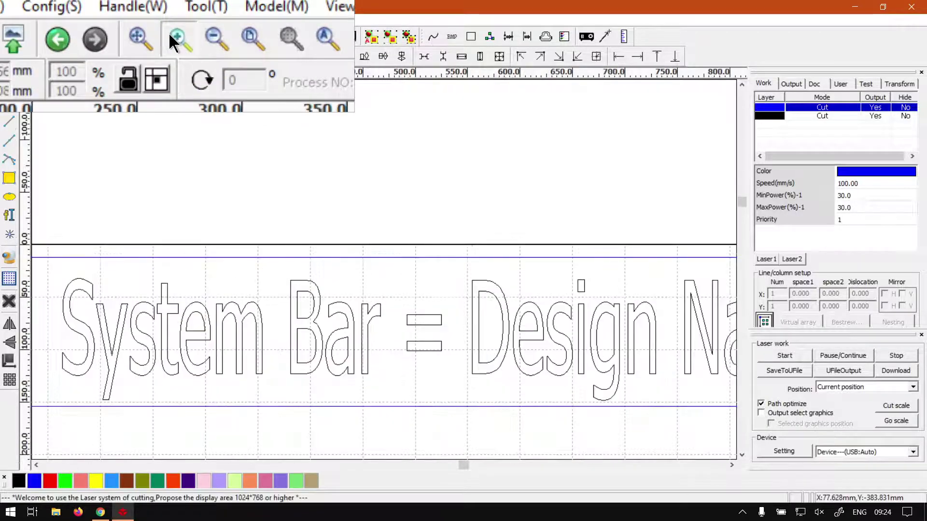
click(265, 287)
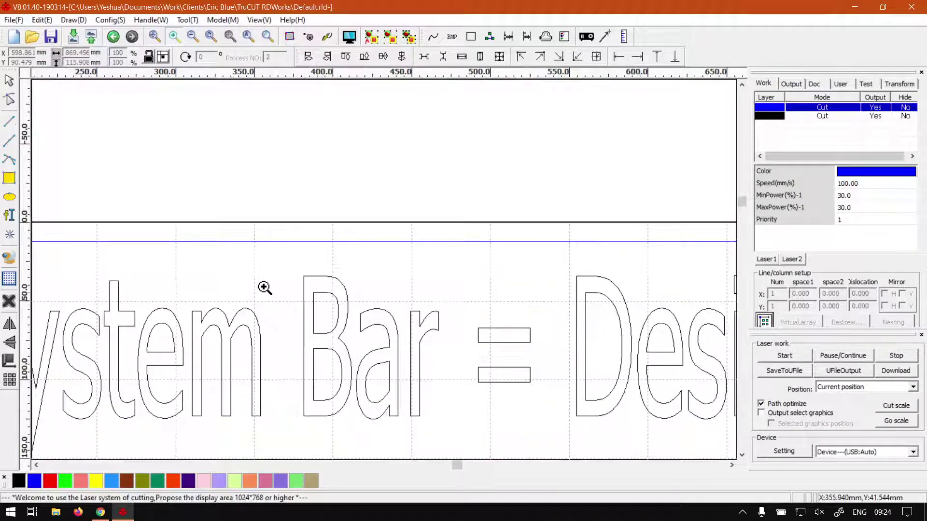
click(264, 287)
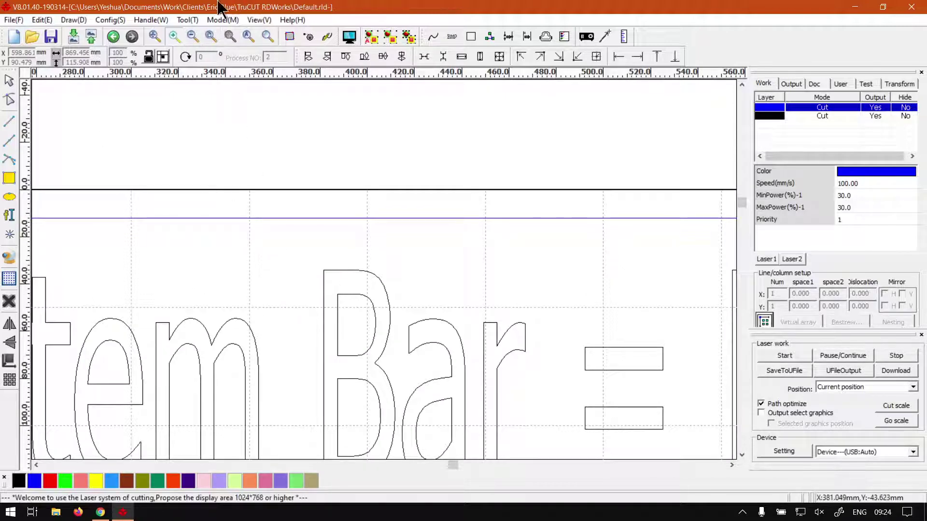
Zoom back out three steps, then in one step, to show more of the text.
click(193, 36)
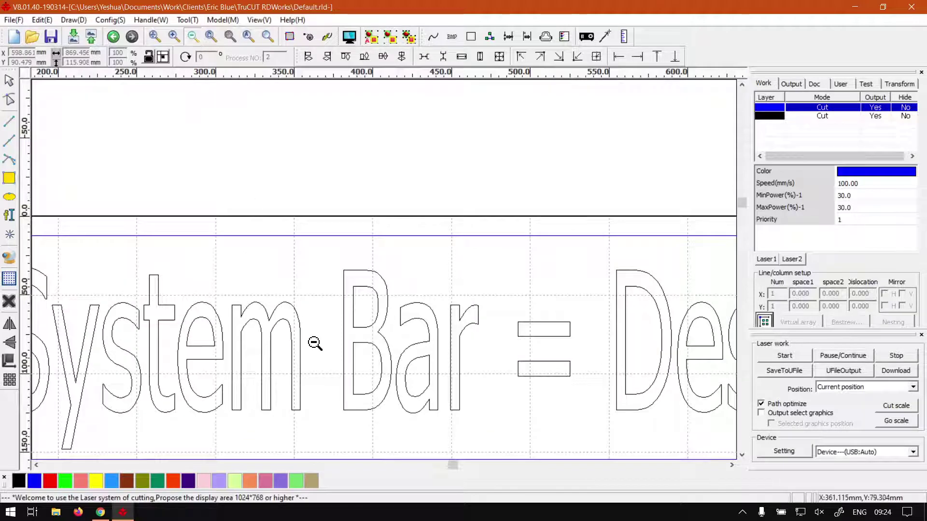
click(194, 36)
click(194, 37)
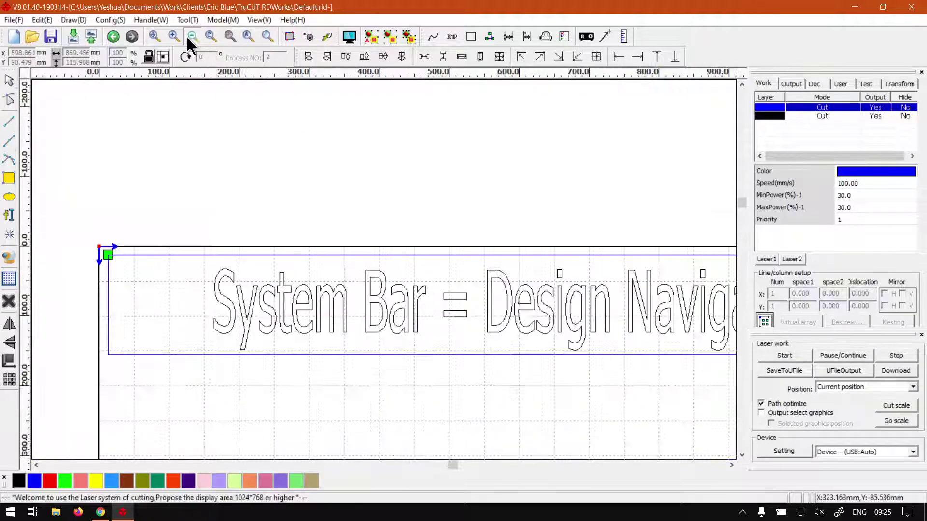
click(171, 36)
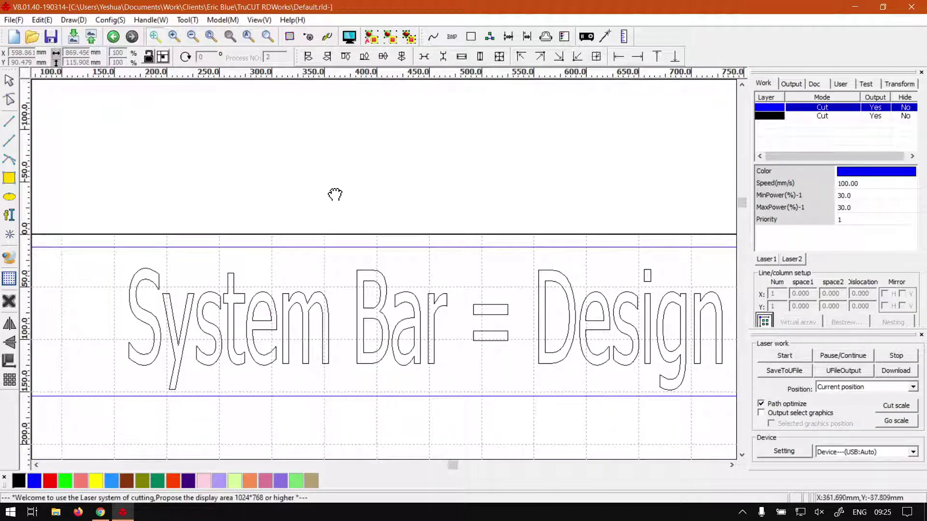
Pan across the lettering, moving the text up toward the top edge.
click(155, 36)
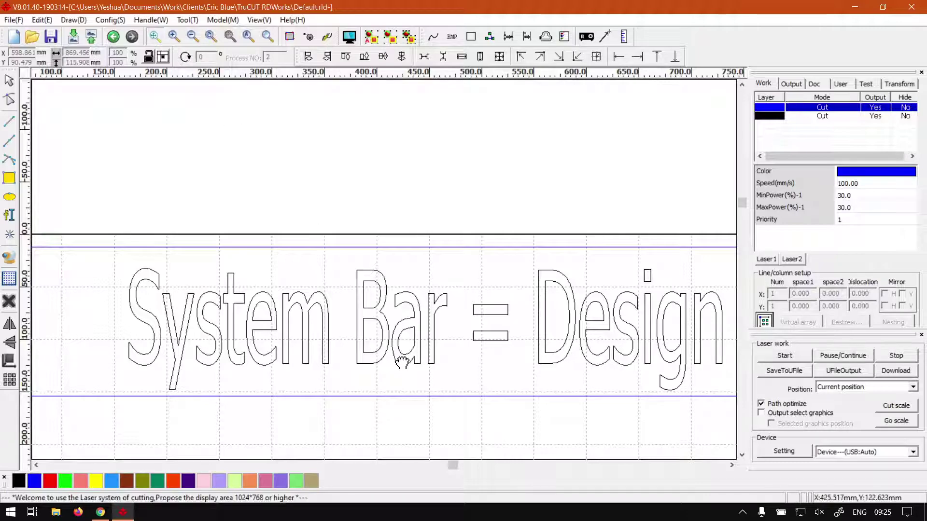
drag(404, 356, 273, 246)
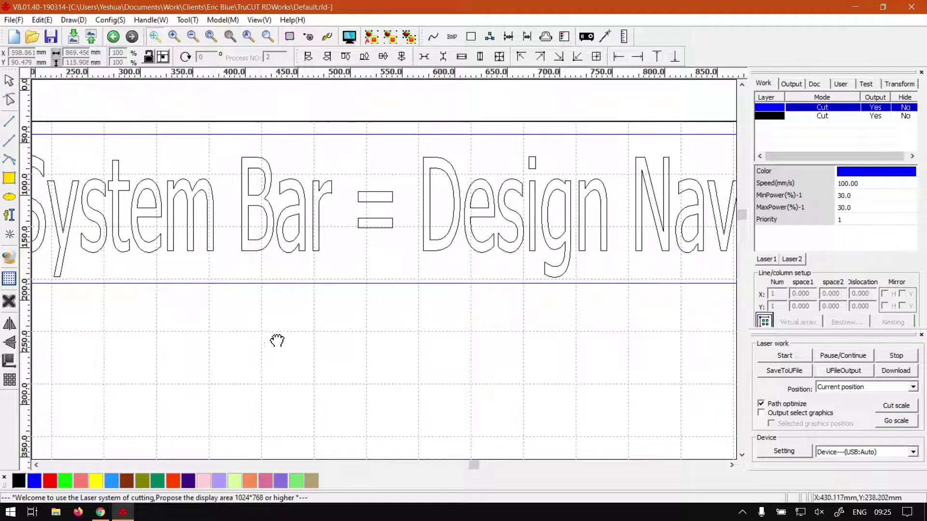
drag(277, 341, 369, 281)
Wheel-zoom in and out on the word 'Bar', then show the whole page again.
scroll(383, 193, down, 3)
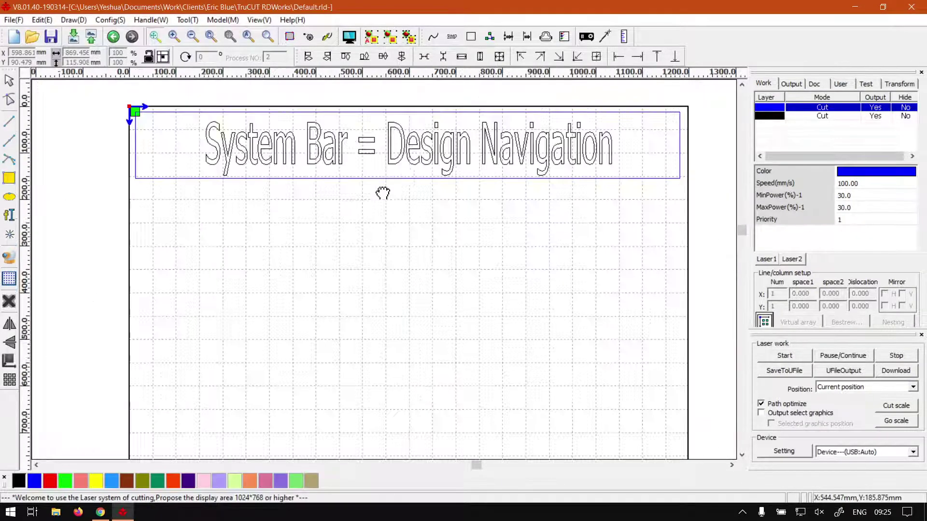
scroll(471, 129, up, 4)
scroll(462, 174, down, 3)
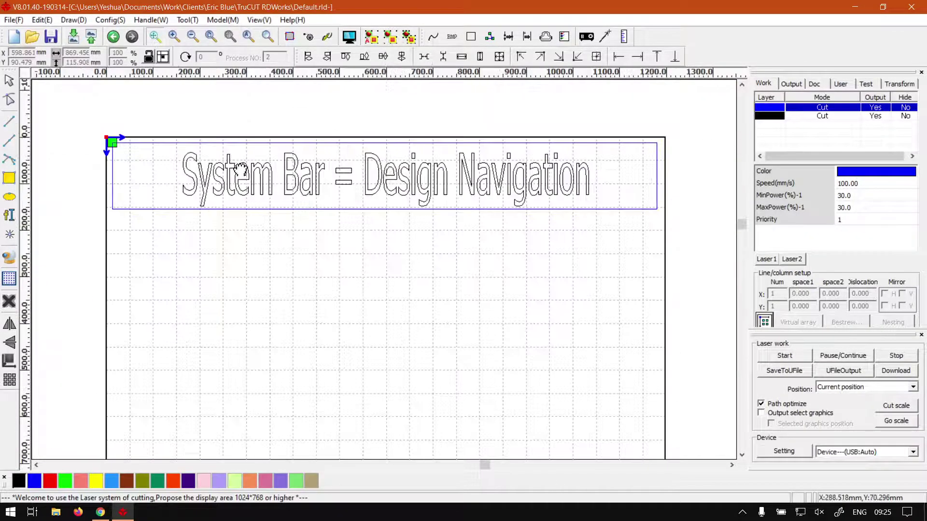
scroll(201, 175, up, 4)
scroll(201, 174, down, 4)
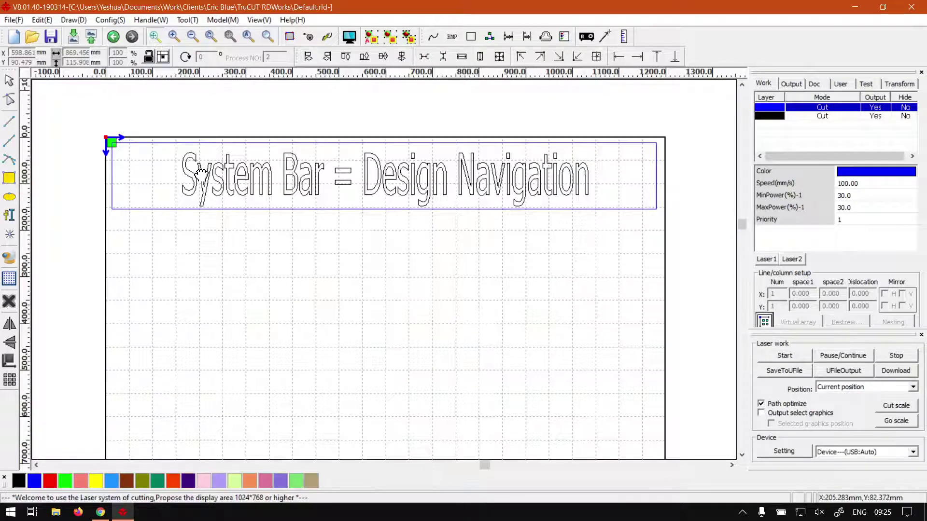
scroll(209, 172, up, 1)
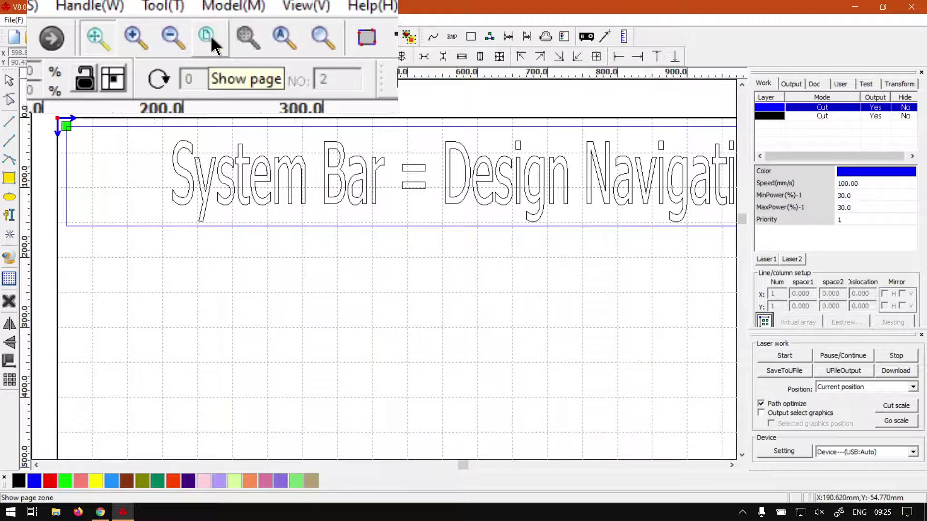
scroll(355, 174, up, 5)
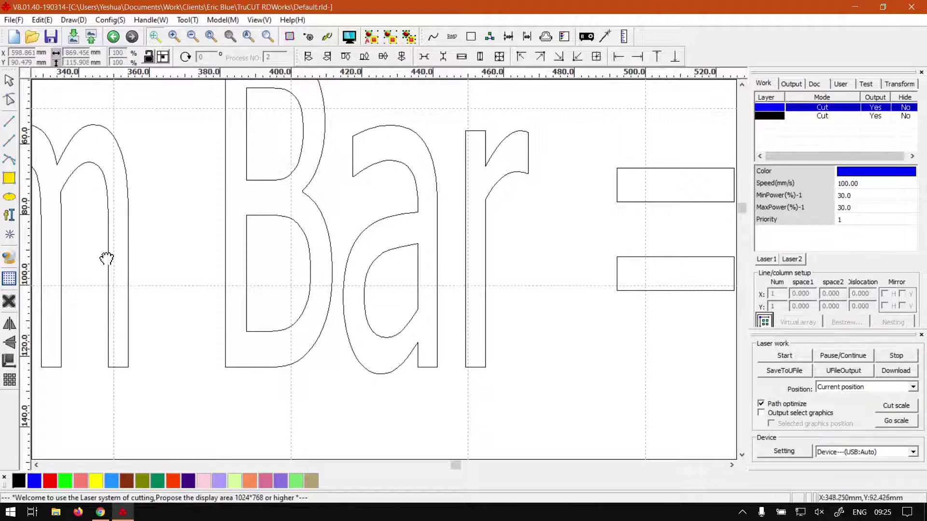
click(209, 34)
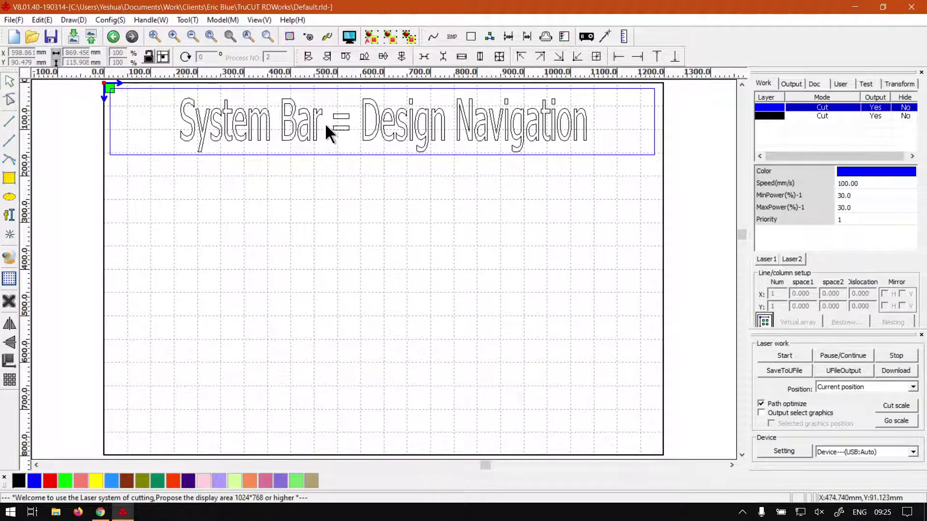
Zoom to the selected title text, then select all and zoom to that selection.
click(313, 136)
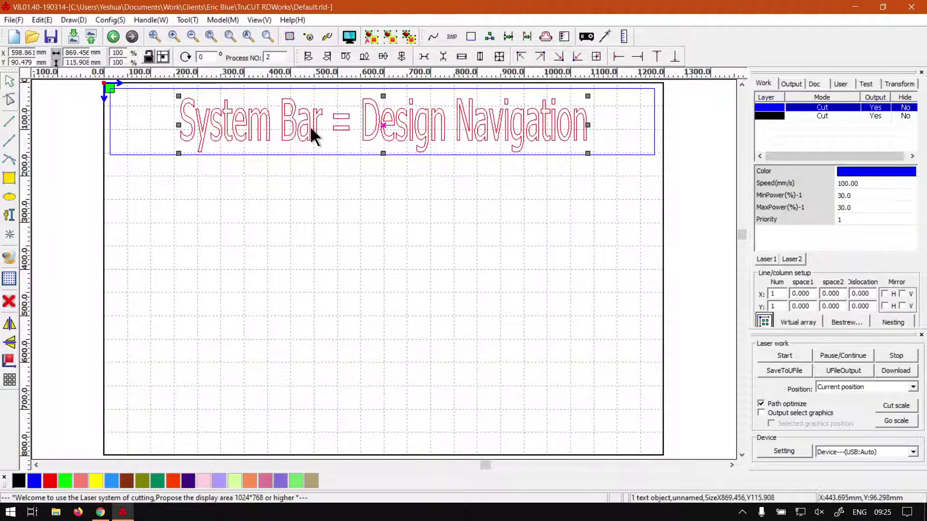
click(230, 37)
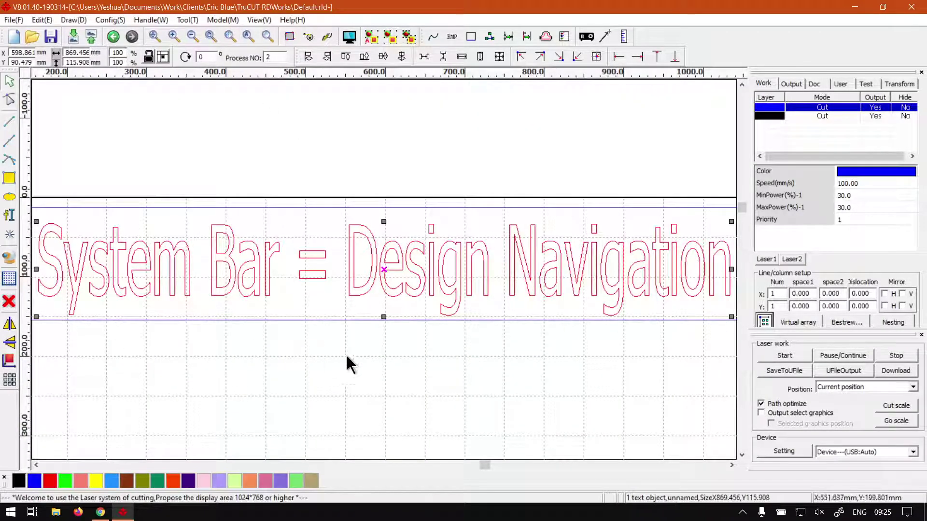
shift+click(435, 318)
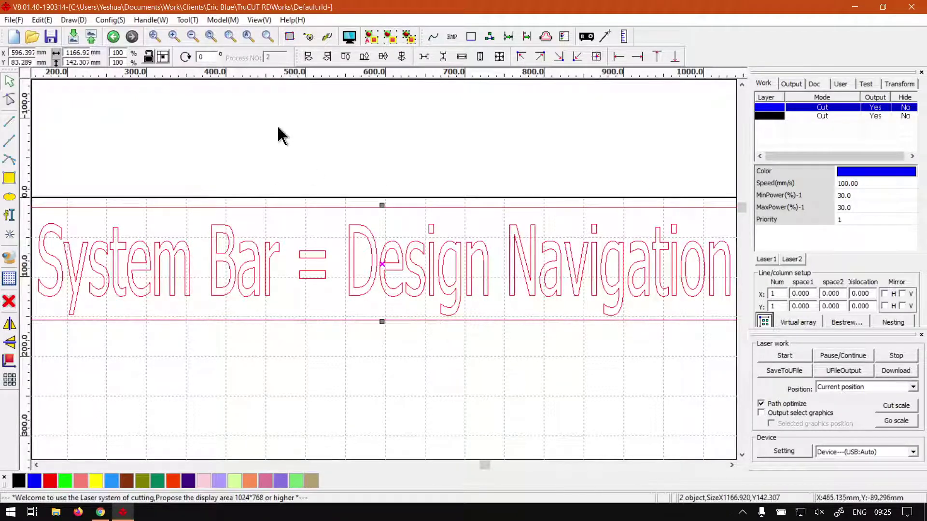
click(233, 35)
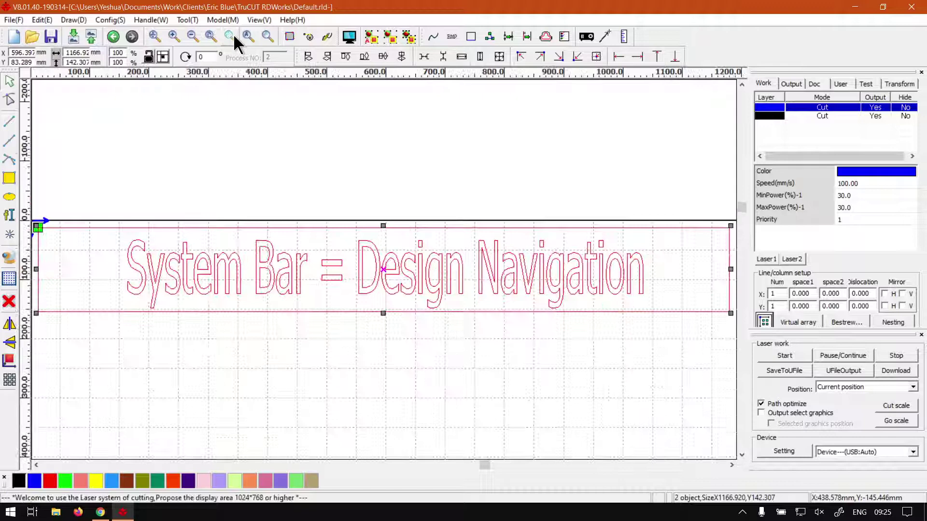
click(396, 382)
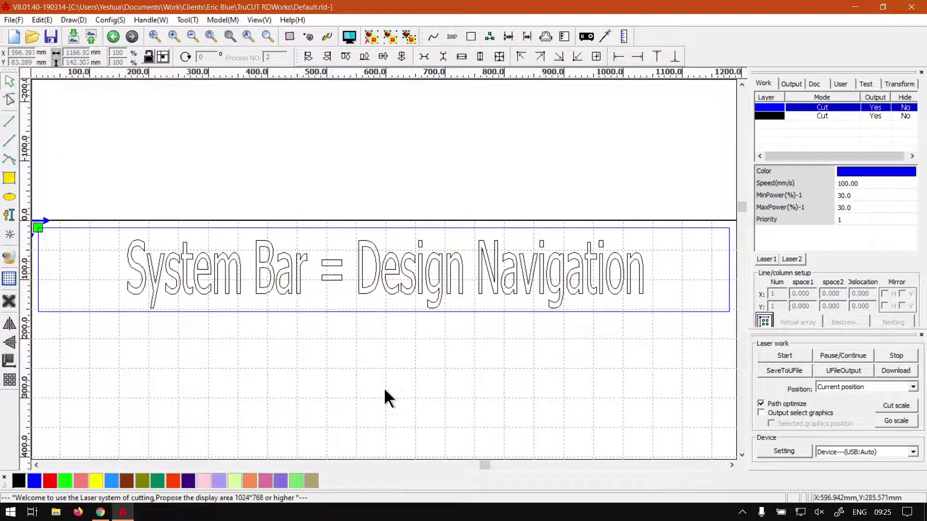
Fit all page graphics in view and leave the text deselected.
click(247, 41)
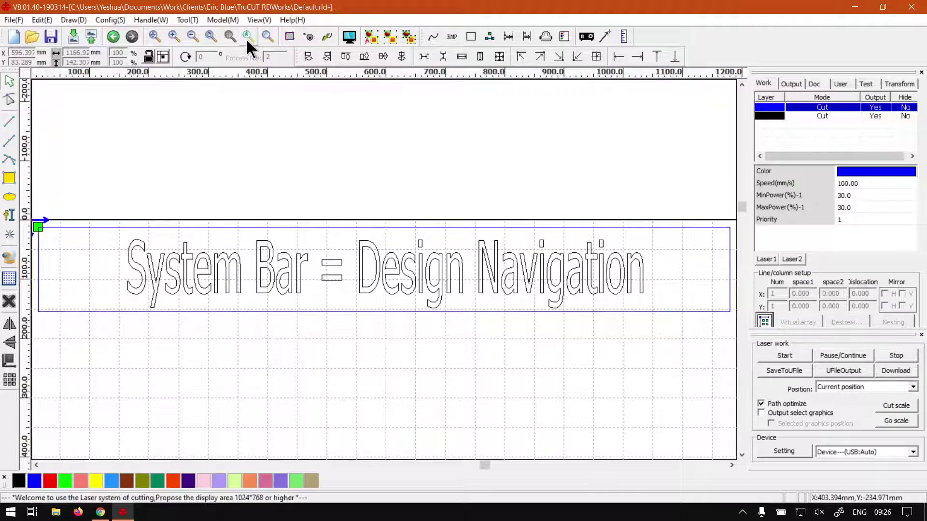
click(263, 263)
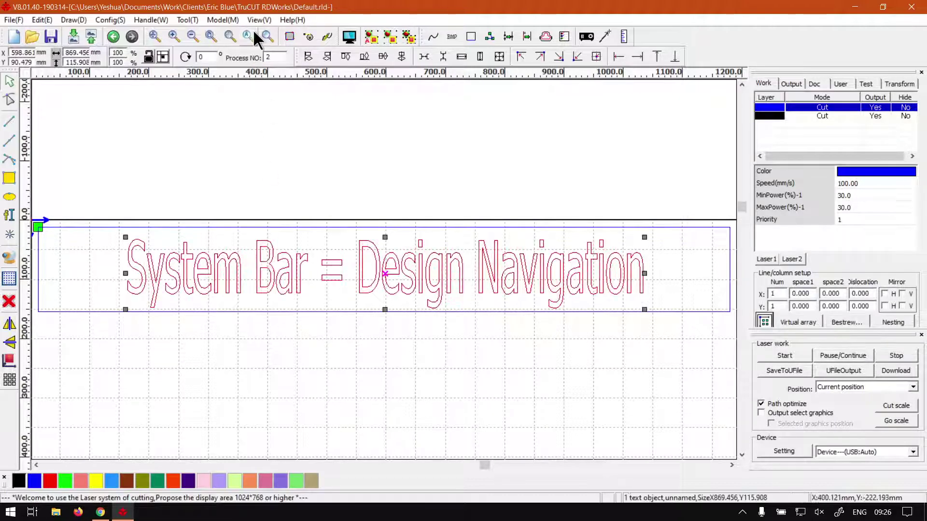
click(279, 435)
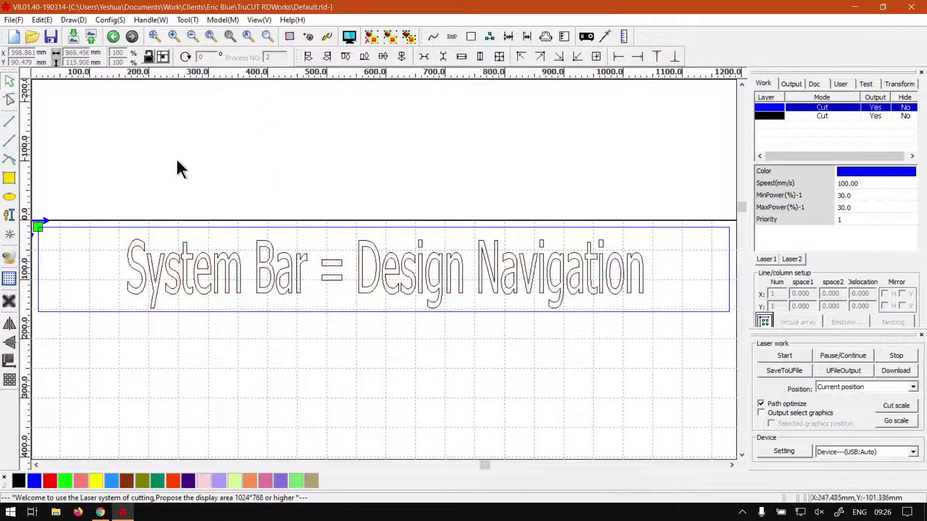
Draw a small rectangle near the lower right, zoom to it plus the text, then view all.
scroll(273, 251, down, 2)
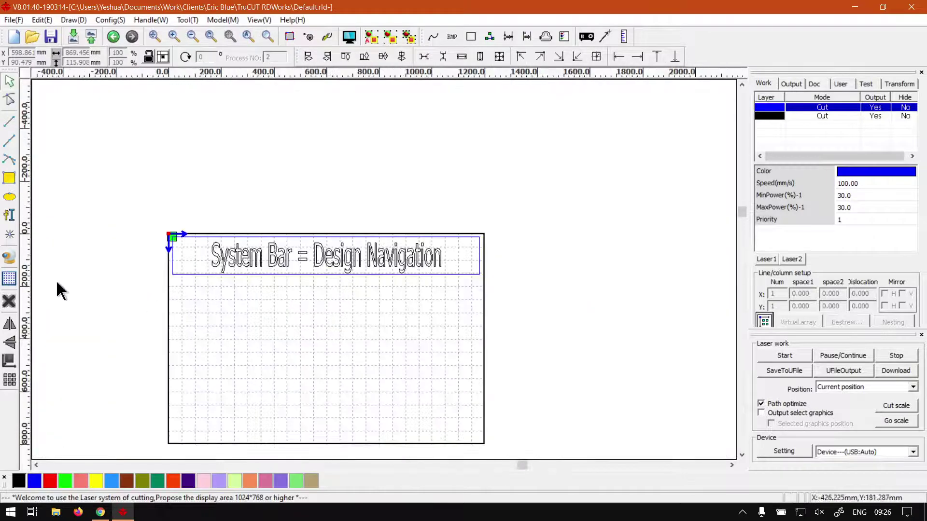
click(9, 178)
drag(380, 416, 440, 439)
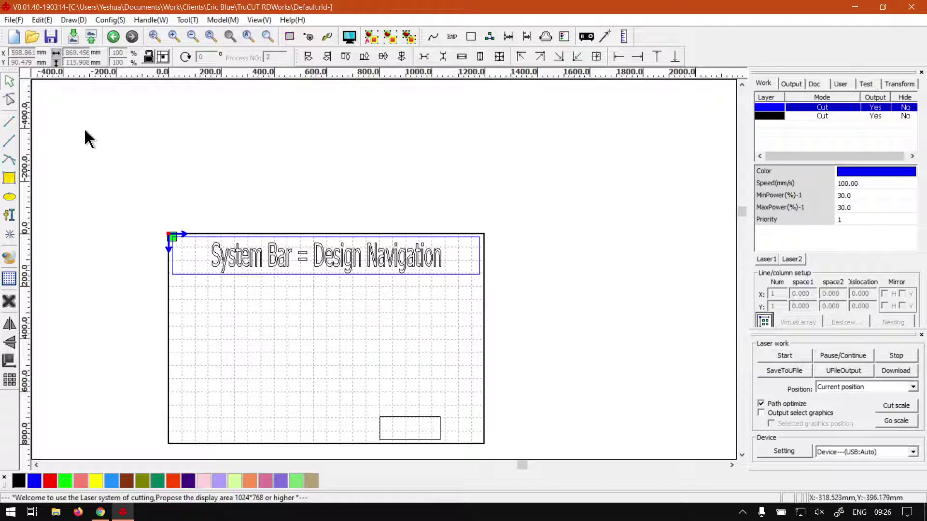
drag(86, 139, 510, 344)
click(231, 34)
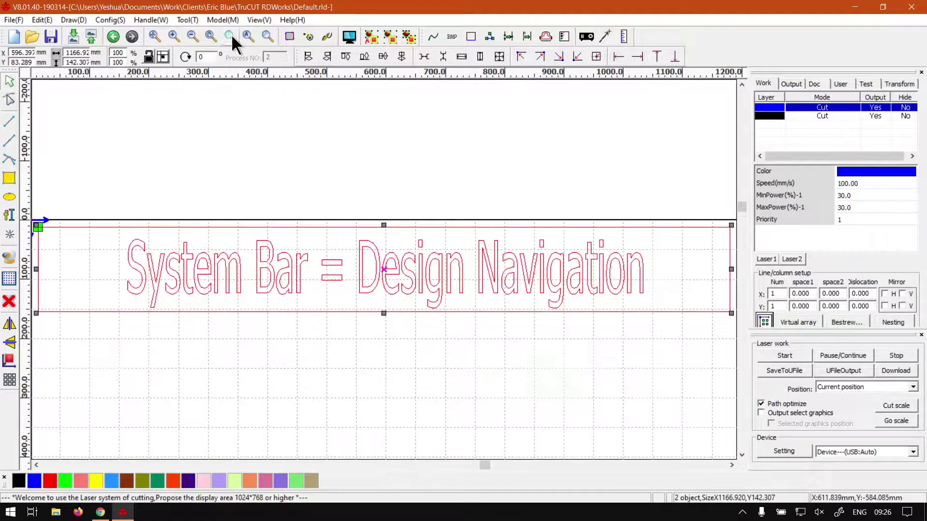
click(249, 36)
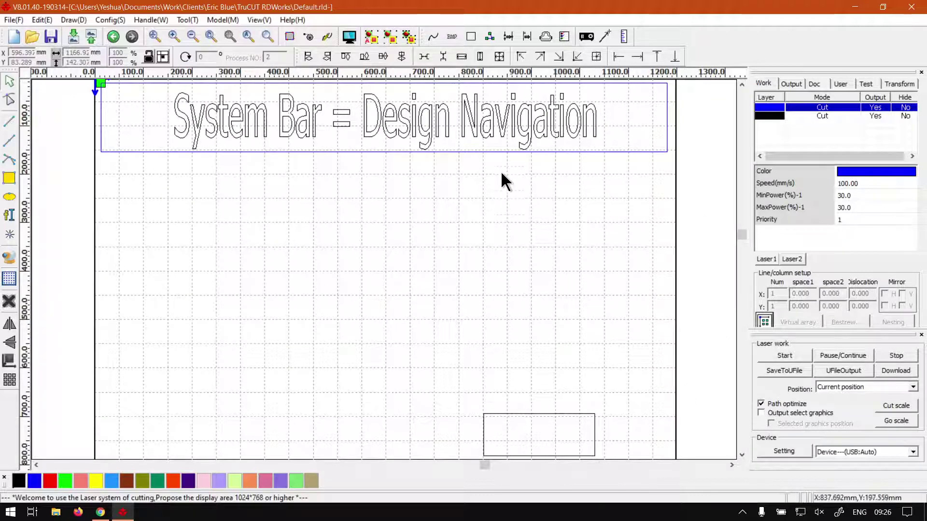
Move the rectangle up below the text, view all, then delete the rectangle.
click(592, 419)
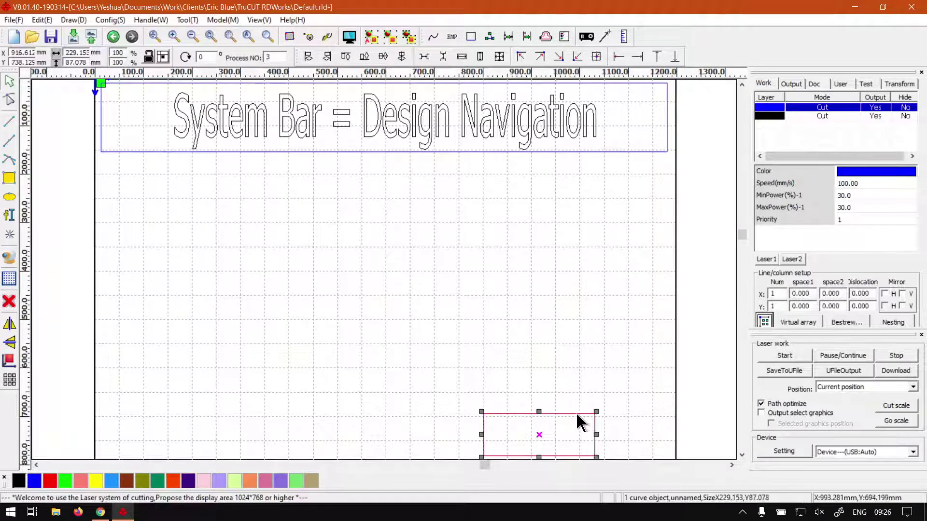
drag(579, 422, 583, 207)
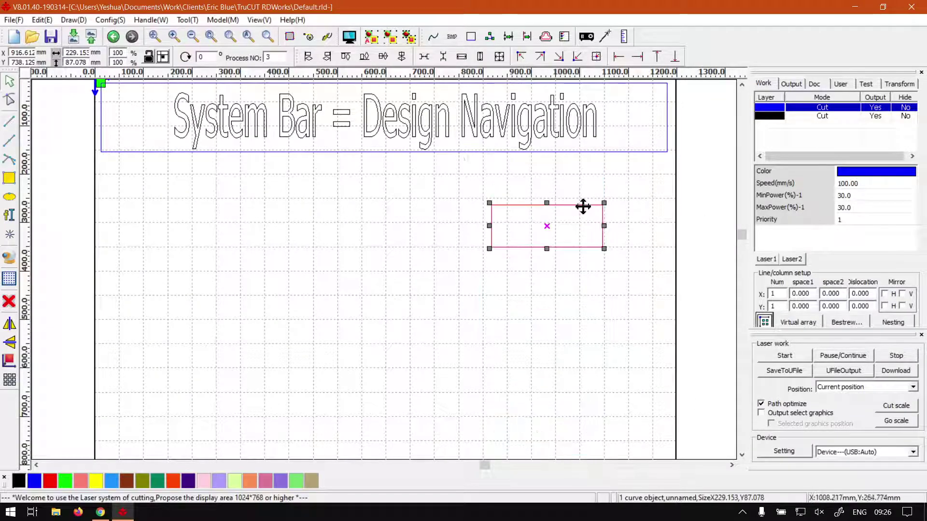
click(248, 36)
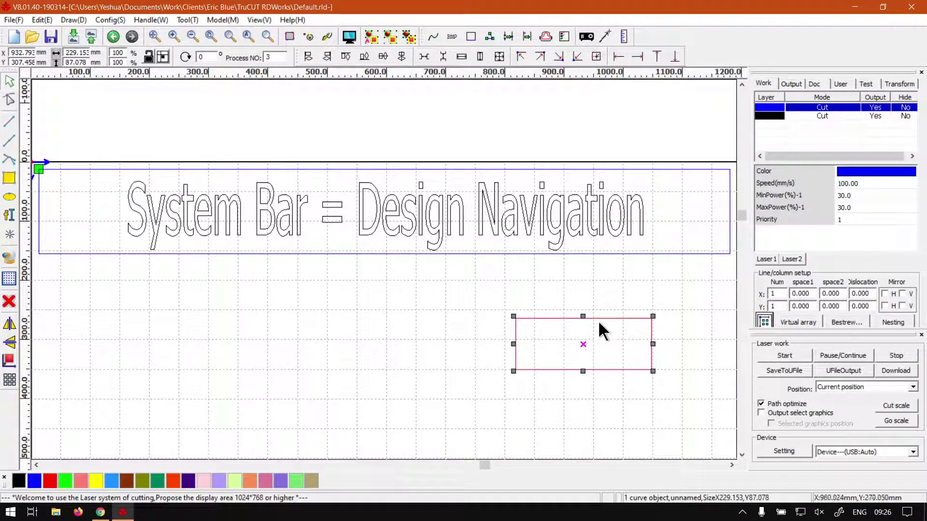
key(Delete)
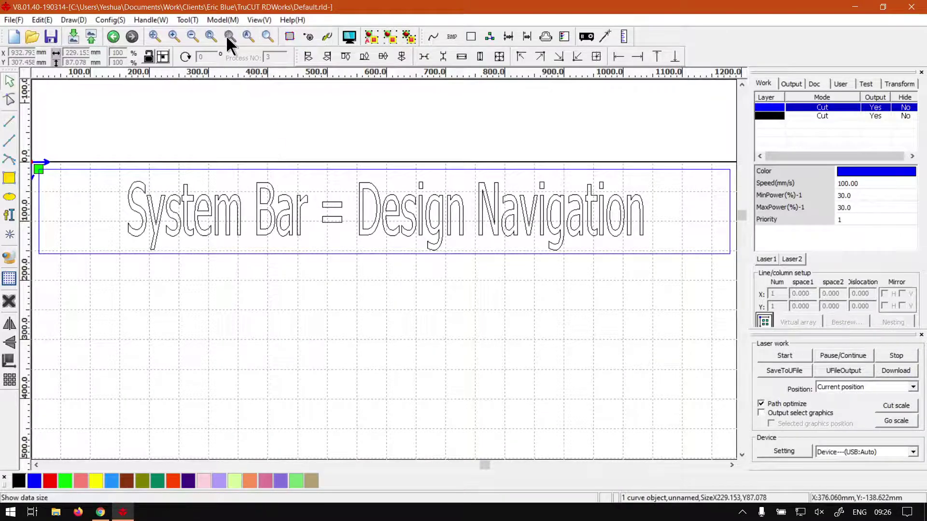
Zoom into a window drawn around the title text with the Show select zone tool.
click(295, 175)
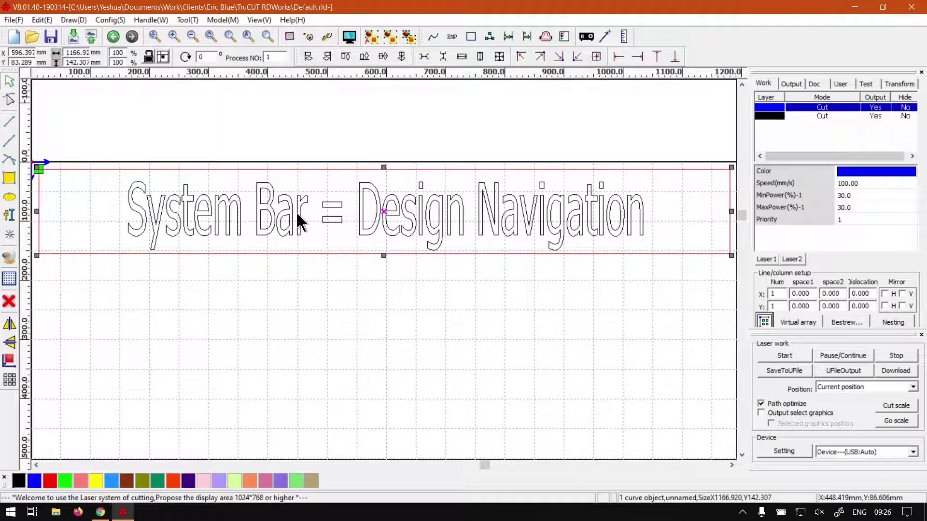
click(306, 141)
click(267, 38)
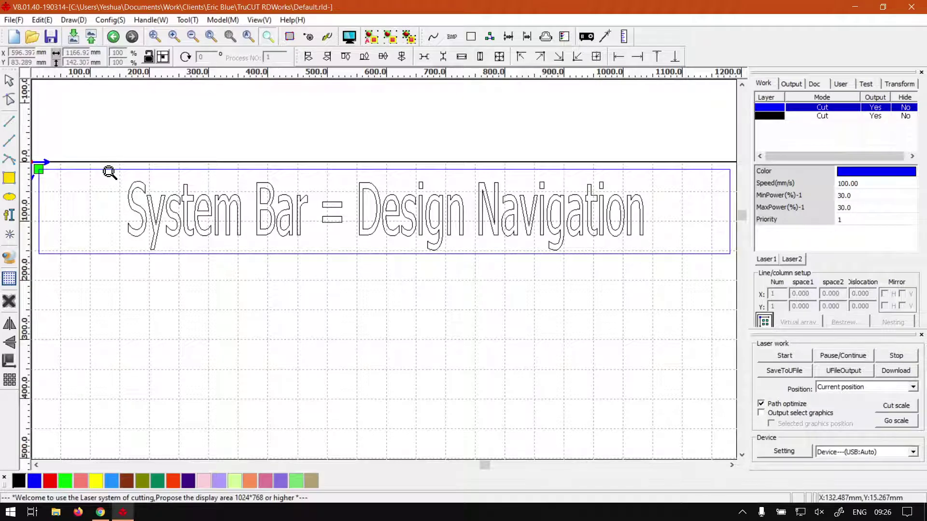
drag(109, 173, 322, 265)
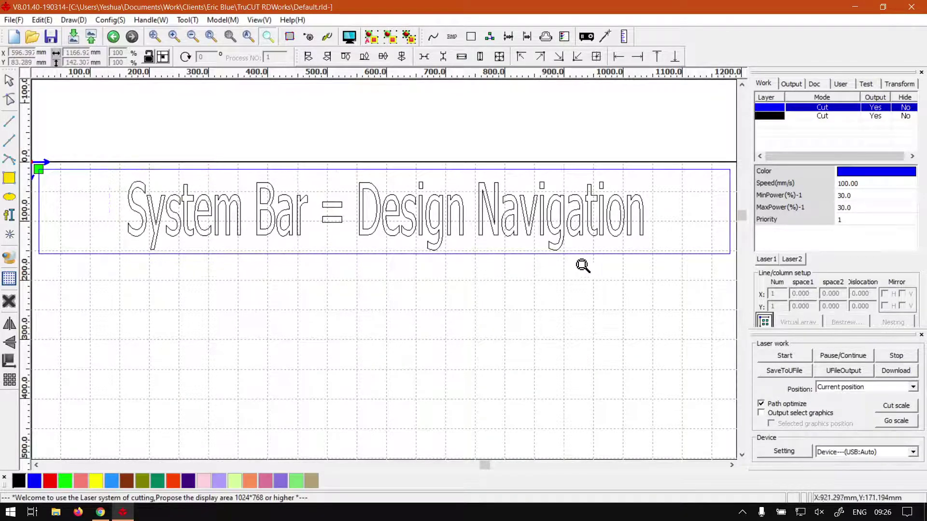
drag(584, 266, 661, 265)
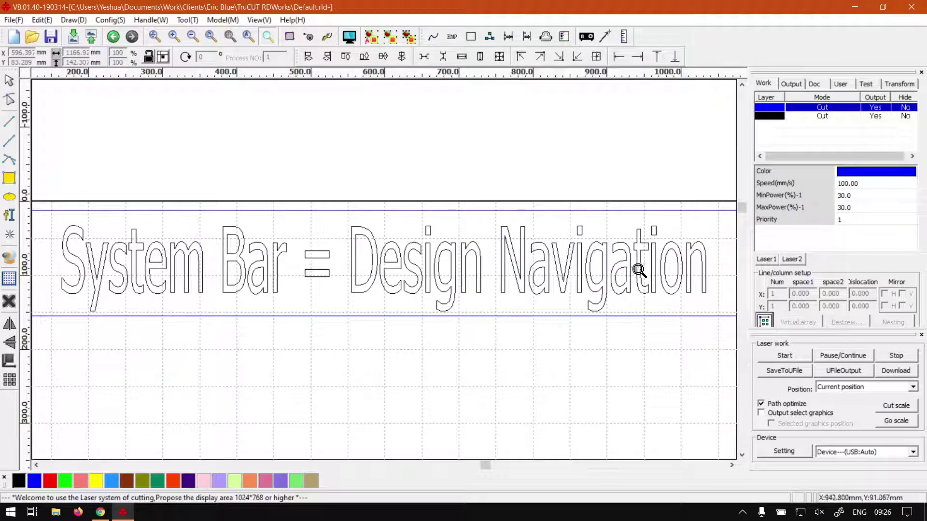
Zoom-window in on 'System Bar', then further until the letters 'Syste' fill the canvas.
drag(50, 212, 300, 333)
drag(35, 108, 148, 363)
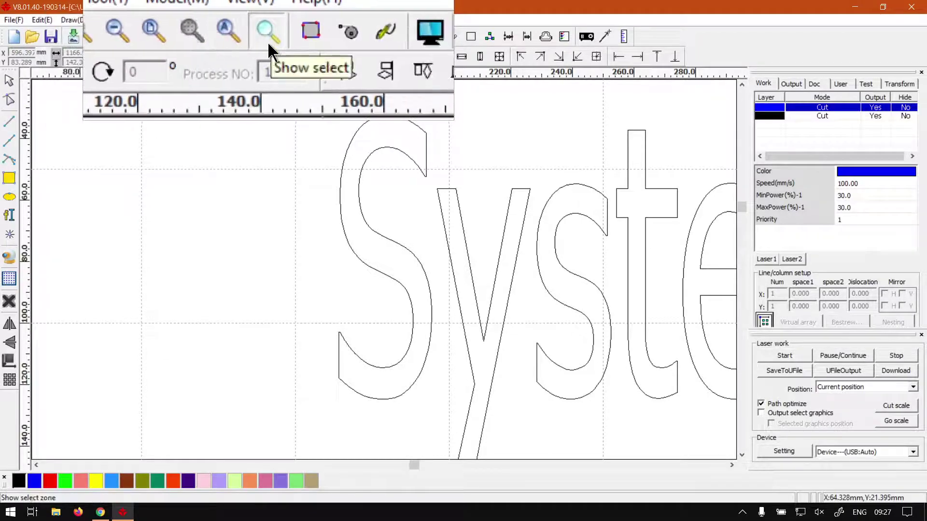
click(174, 36)
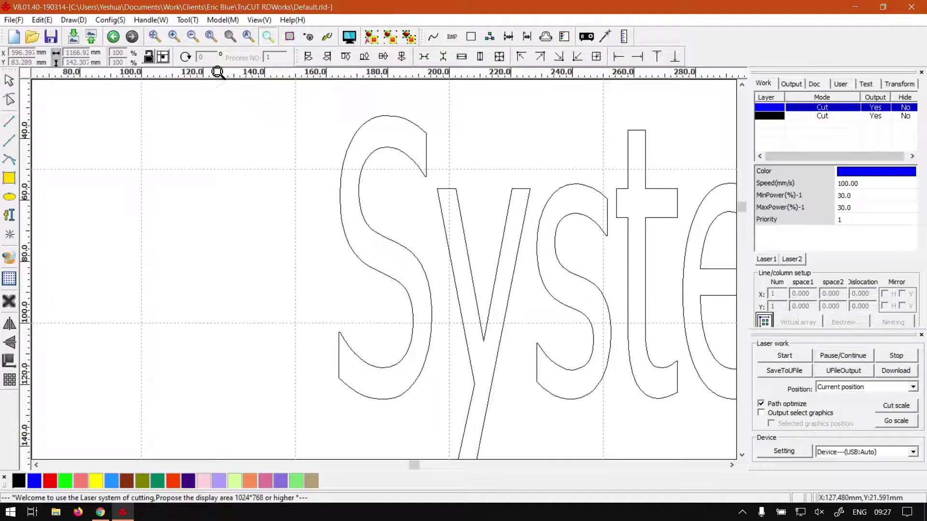
Switch to Chrome showing the softwaretraining.co.za Software Training Videos home page.
click(100, 512)
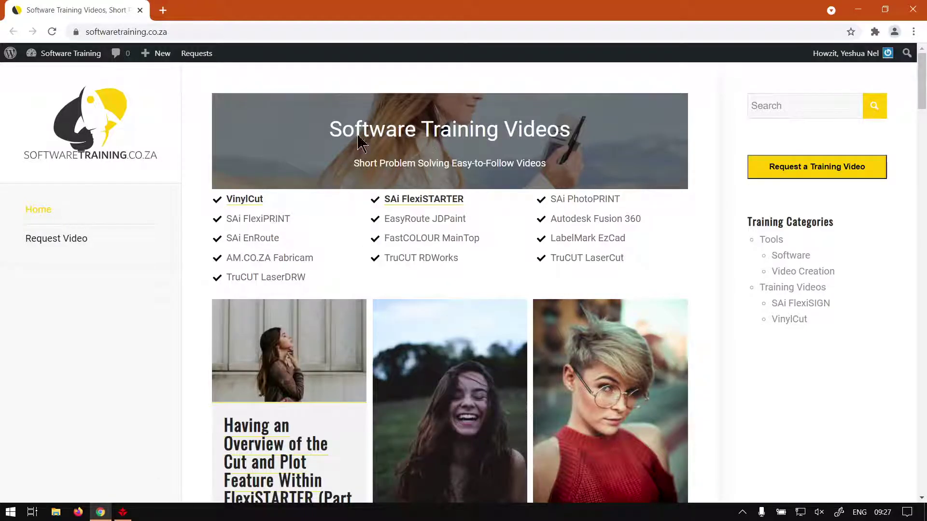